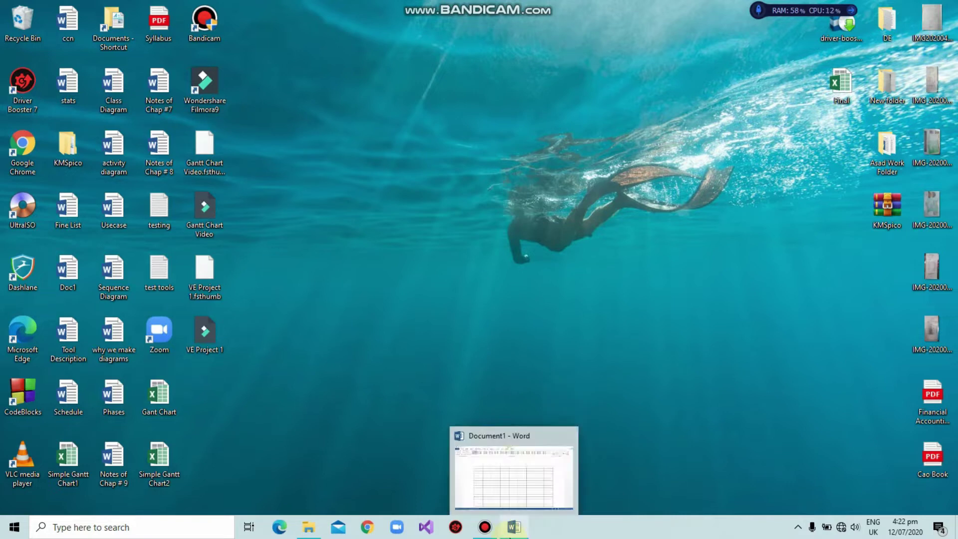
Bring the Document1 Word window forward, showing the empty 9-column, 17-row table
{"action": "left_click", "coordinate": [510, 537]}
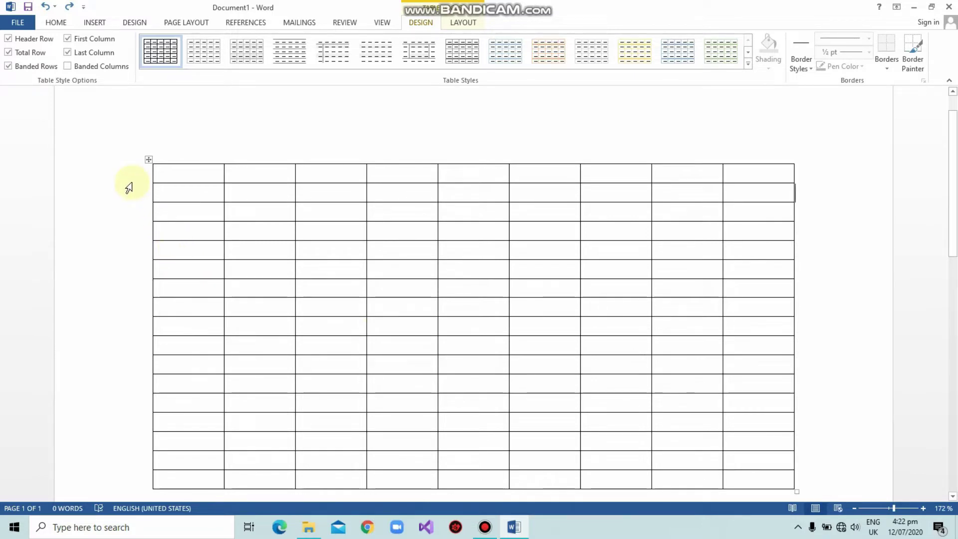
Tick Banded Columns in Table Style Options and expand the full Table Styles gallery
{"action": "left_click", "coordinate": [461, 25]}
{"action": "left_click", "coordinate": [428, 23]}
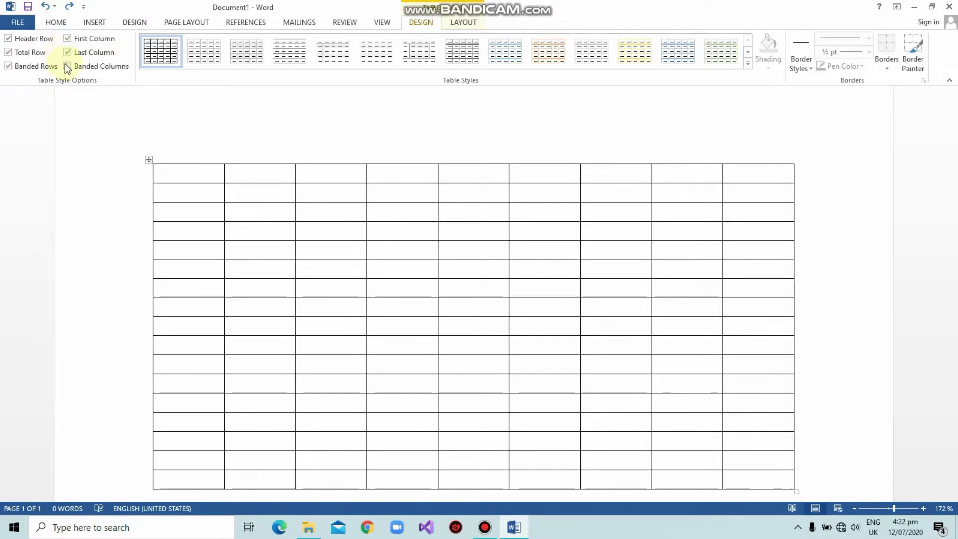
{"action": "left_click", "coordinate": [68, 68]}
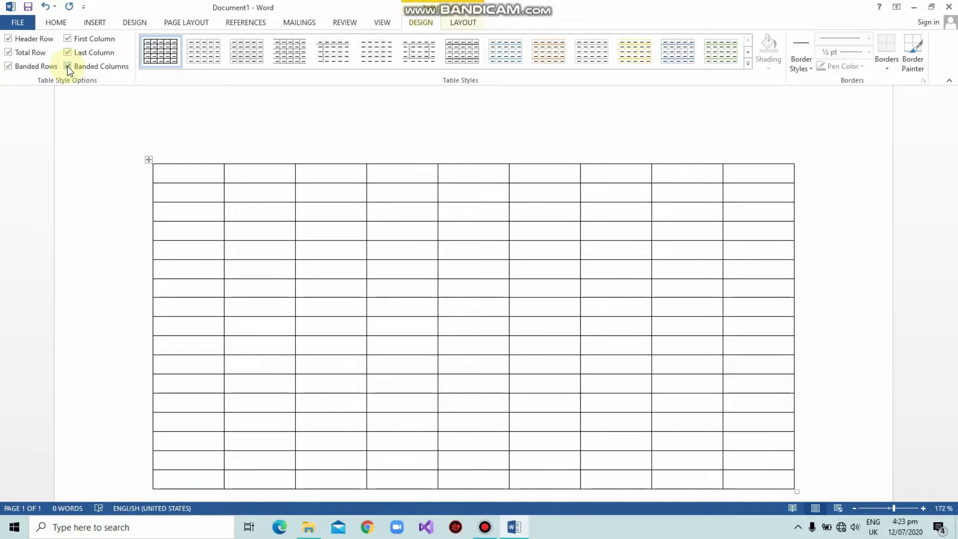
{"action": "left_click", "coordinate": [748, 63]}
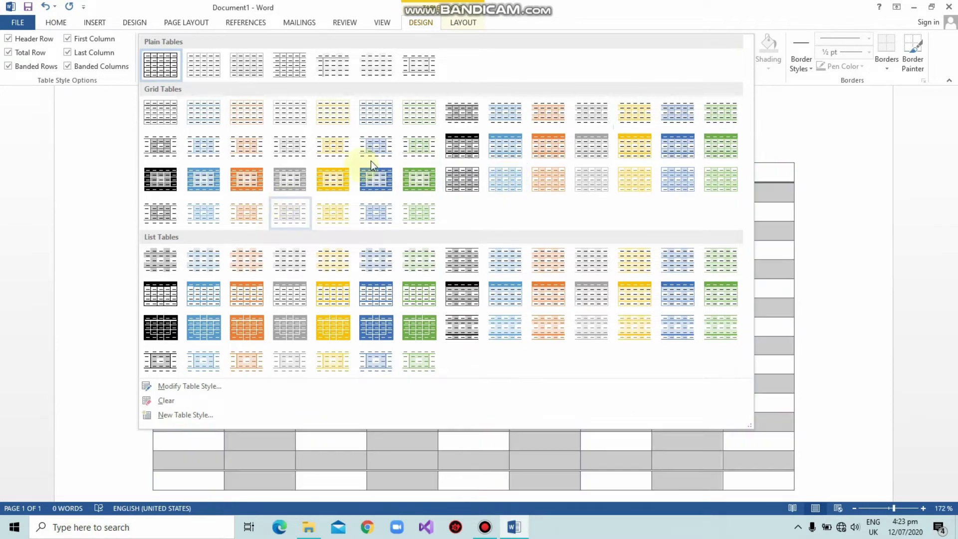
Apply the gold Grid Table 5 Dark style to the table and expand the style gallery again
{"action": "key", "text": "Escape"}
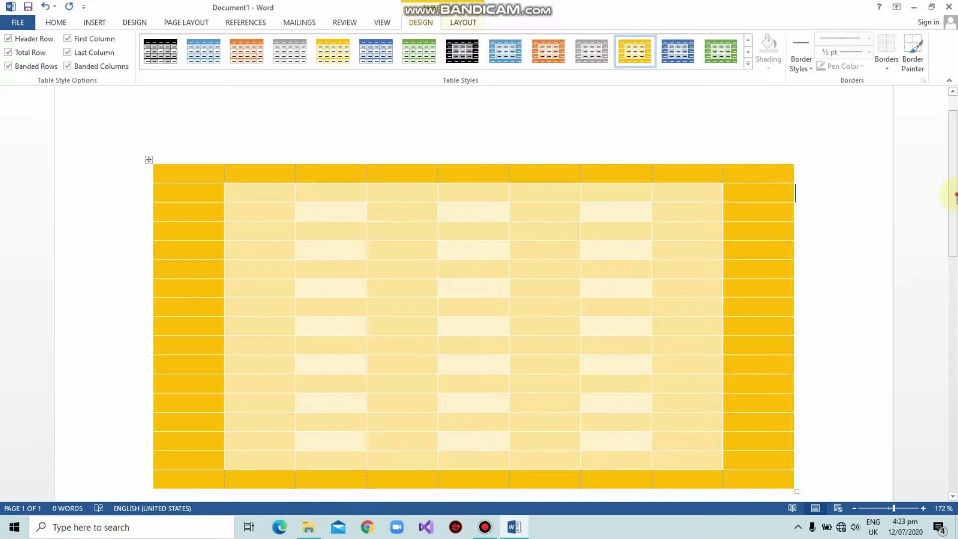
{"action": "mouse_move", "coordinate": [953, 190]}
{"action": "left_mouse_down"}
{"action": "mouse_move", "coordinate": [956, 215]}
{"action": "mouse_move", "coordinate": [954, 188]}
{"action": "mouse_move", "coordinate": [955, 200]}
{"action": "left_mouse_up"}
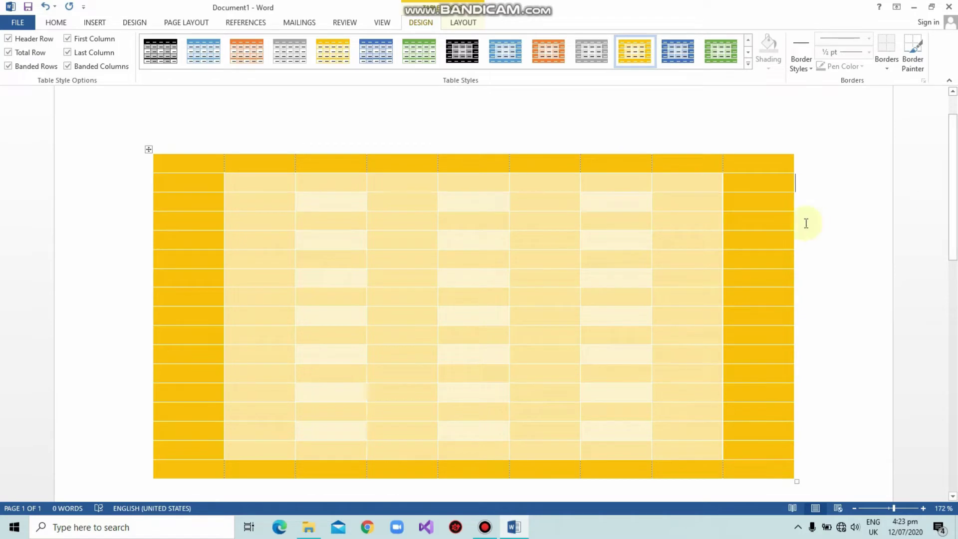
{"action": "left_click", "coordinate": [748, 64]}
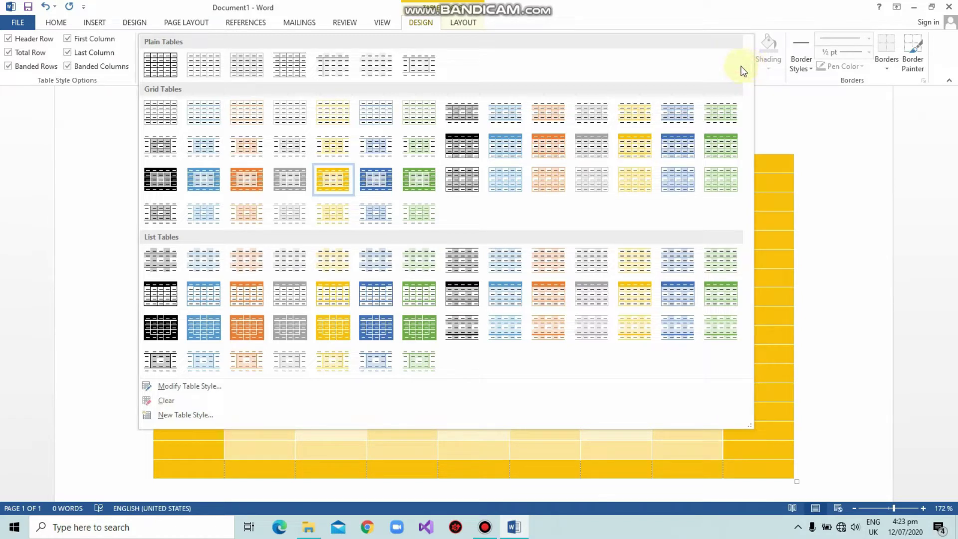
Open Modify Table Style for Grid Table 5 Dark - Accent 4, applying formatting to the whole table
{"action": "left_click", "coordinate": [224, 389]}
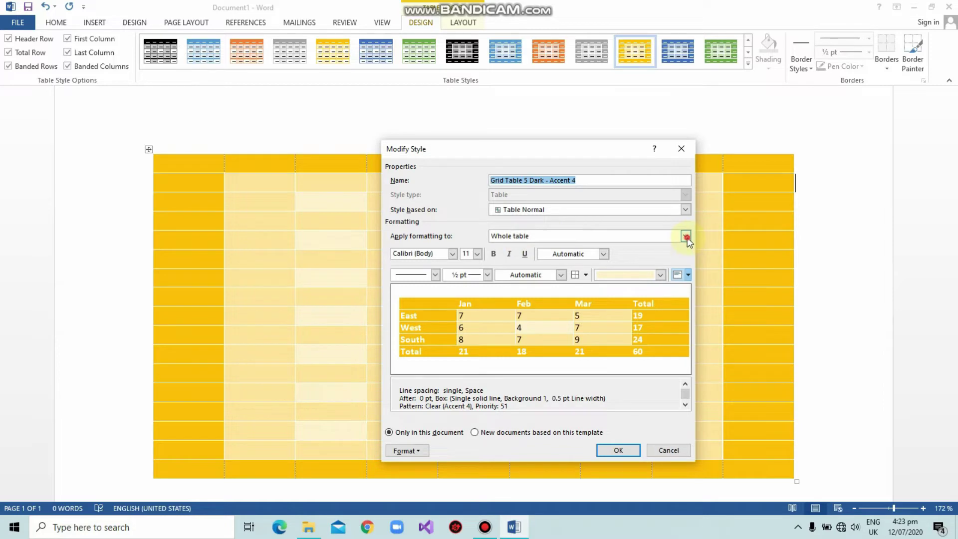
{"action": "left_click", "coordinate": [686, 236]}
{"action": "scroll", "coordinate": [686, 273], "scroll_direction": "down", "scroll_amount": 2}
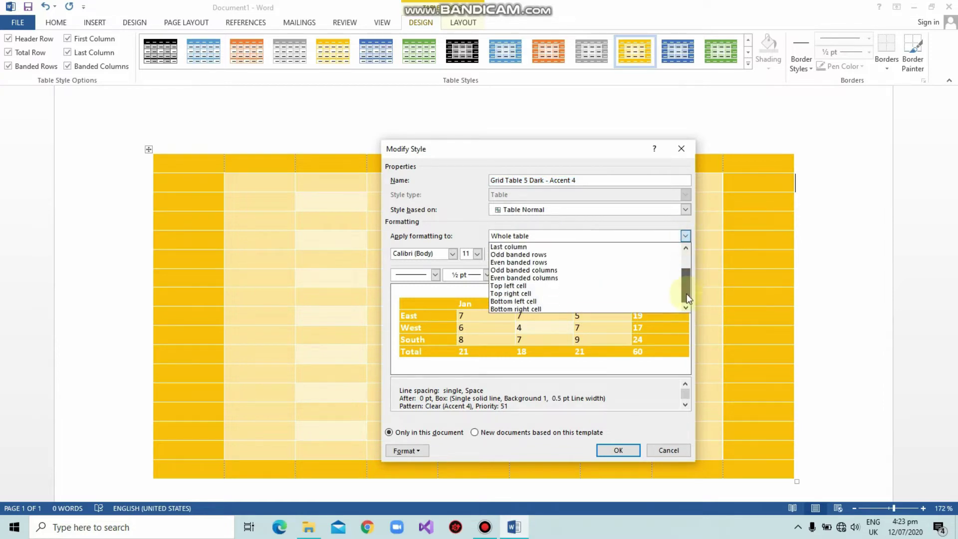
{"action": "scroll", "coordinate": [687, 268], "scroll_direction": "up", "scroll_amount": 1}
{"action": "left_click_drag", "start_coordinate": [687, 268], "coordinate": [687, 255]}
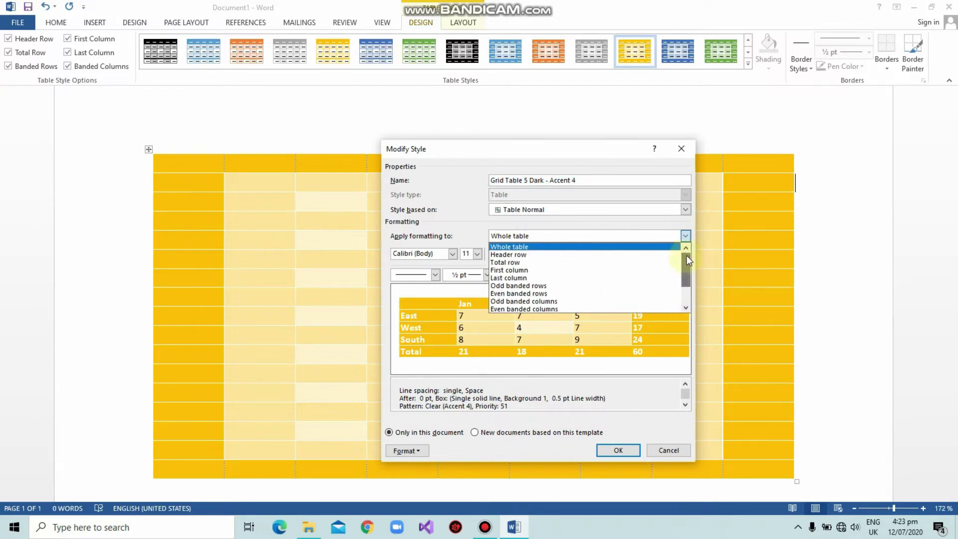
{"action": "left_click", "coordinate": [640, 230]}
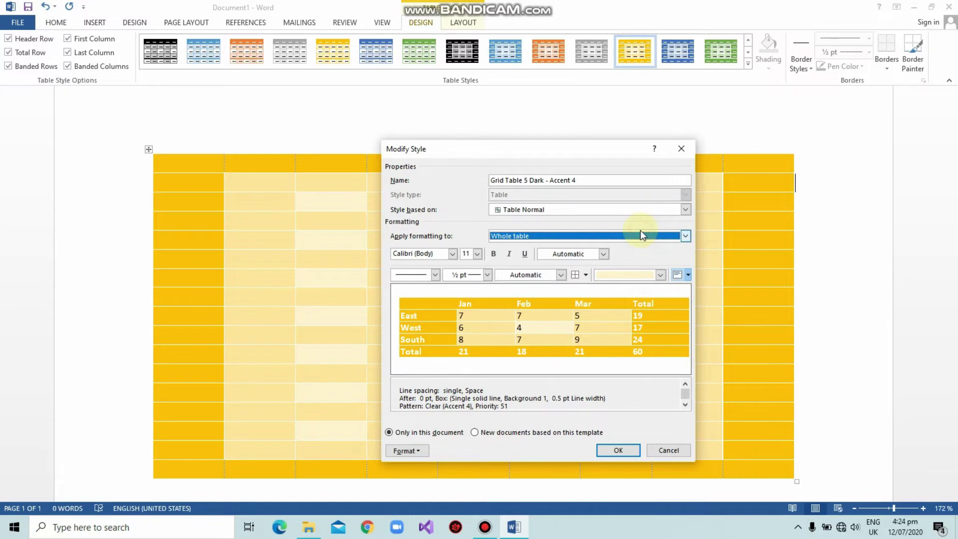
Look through the font, font size and font colour lists without changing anything
{"action": "left_click", "coordinate": [453, 256]}
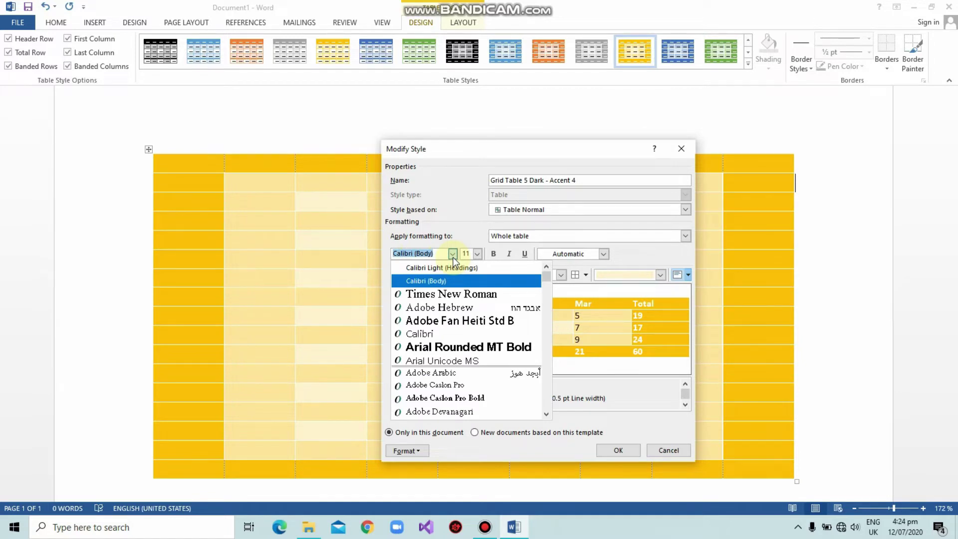
{"action": "left_click", "coordinate": [478, 256]}
{"action": "left_click", "coordinate": [478, 256]}
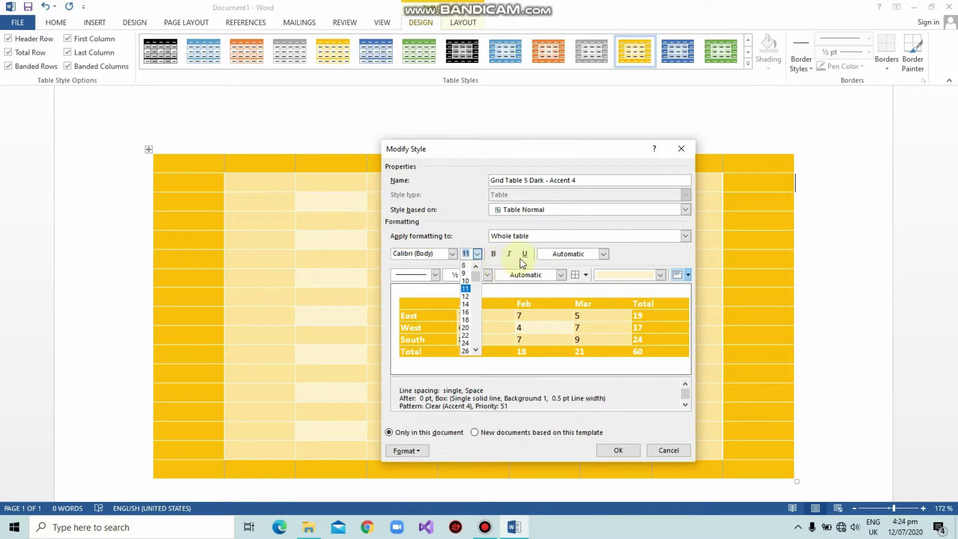
{"action": "left_click", "coordinate": [604, 256]}
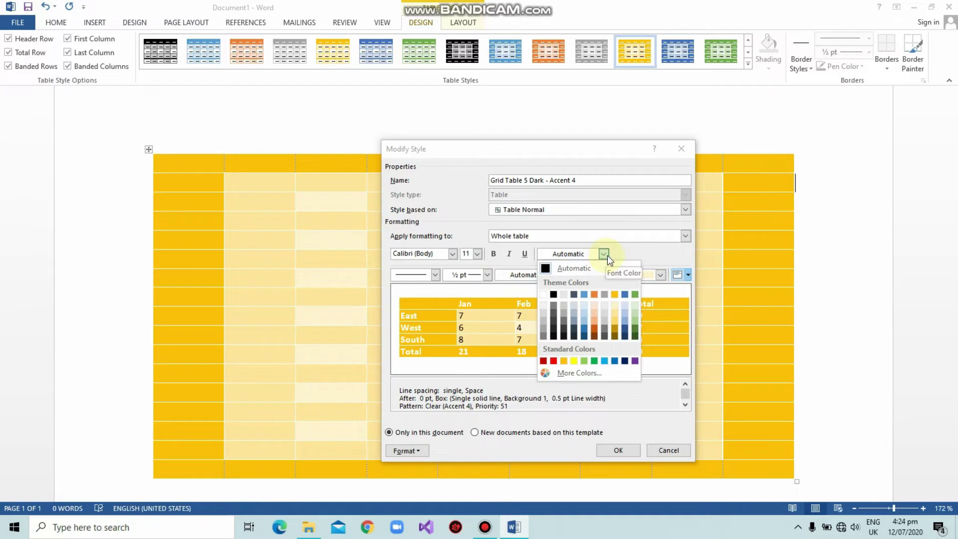
{"action": "left_click", "coordinate": [634, 251]}
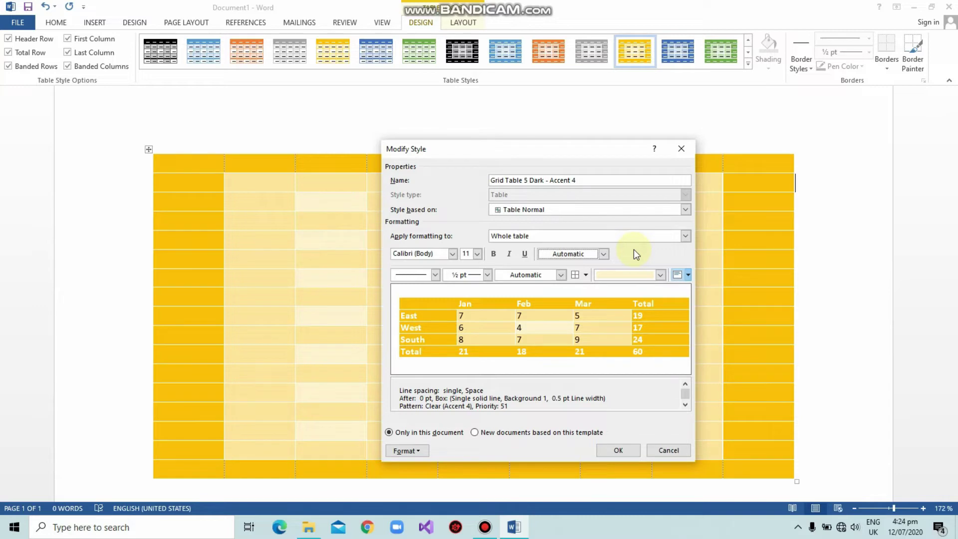
Set the style's borders to a solid line, 2¼ pt weight, in black
{"action": "left_click", "coordinate": [435, 274]}
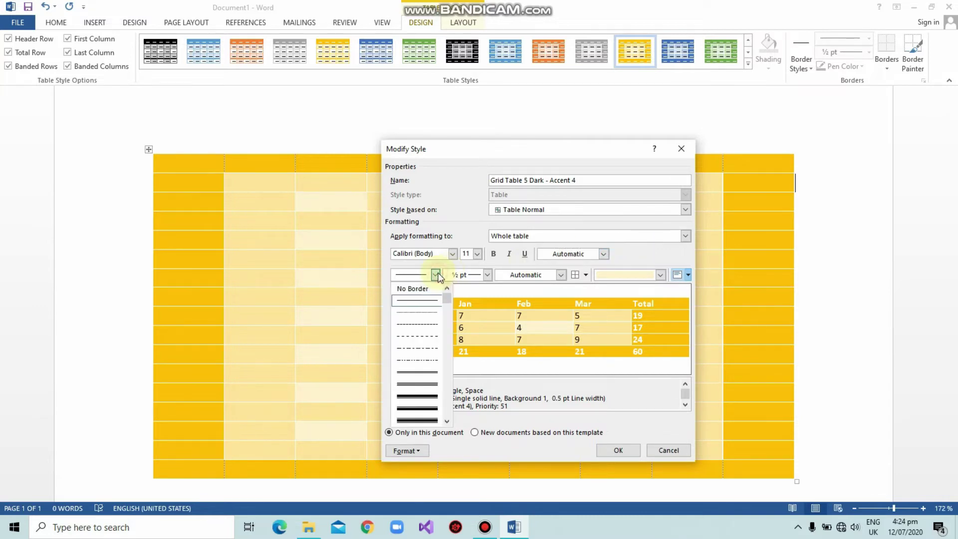
{"action": "left_click", "coordinate": [446, 296]}
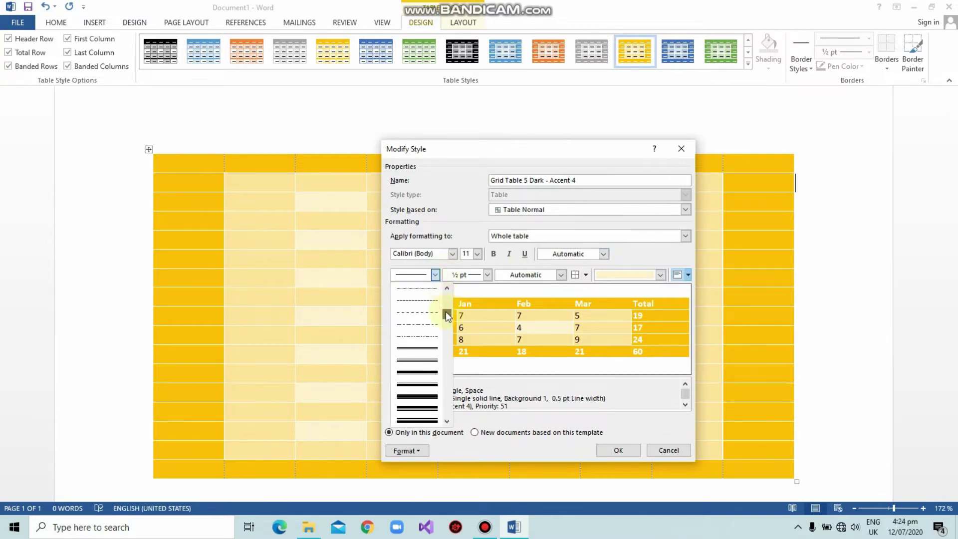
{"action": "mouse_move", "coordinate": [447, 300]}
{"action": "left_mouse_down"}
{"action": "mouse_move", "coordinate": [449, 389]}
{"action": "mouse_move", "coordinate": [445, 277]}
{"action": "left_mouse_up"}
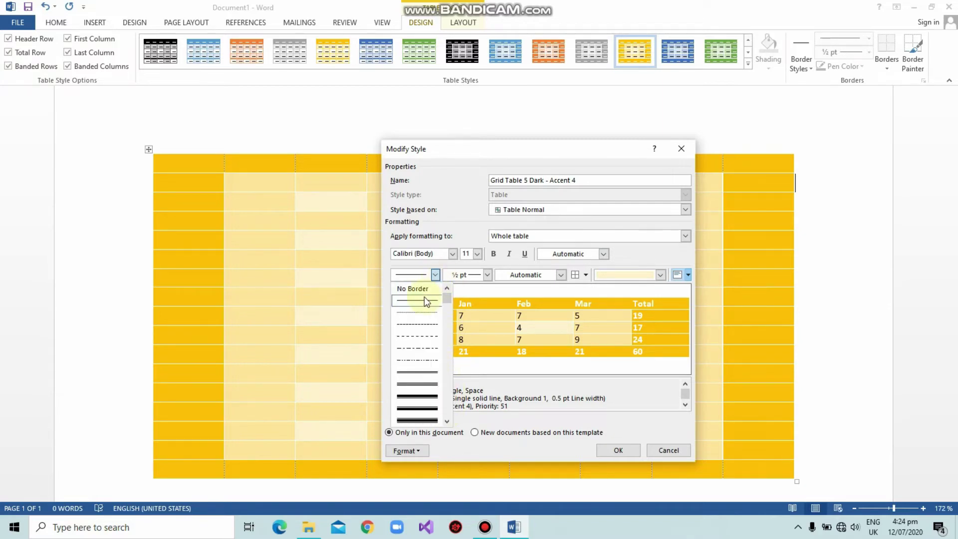
{"action": "left_click", "coordinate": [425, 300]}
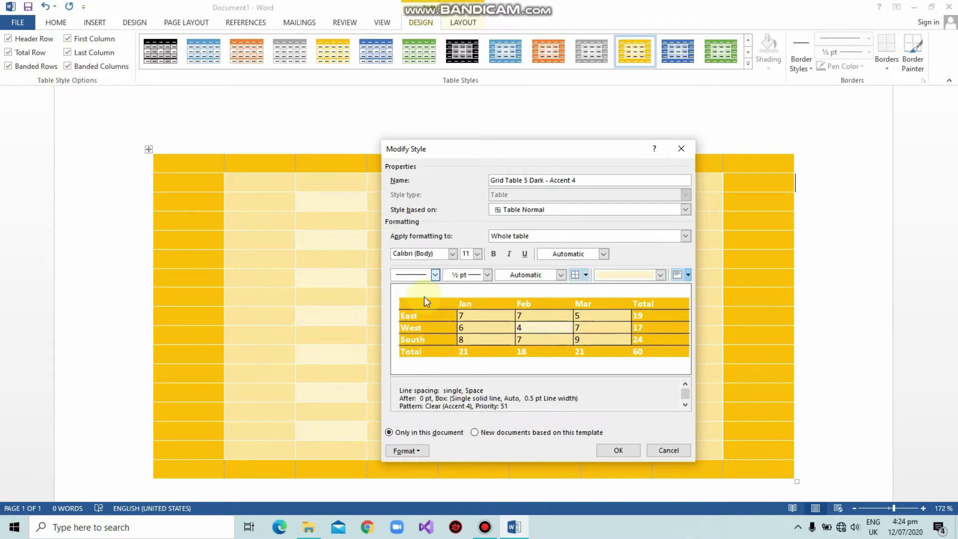
{"action": "left_click", "coordinate": [487, 275]}
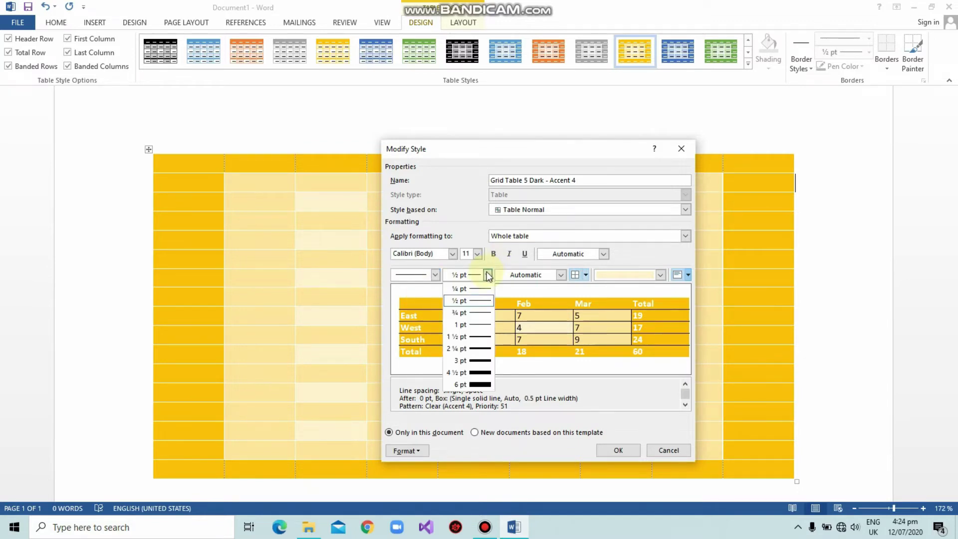
{"action": "left_click", "coordinate": [465, 349]}
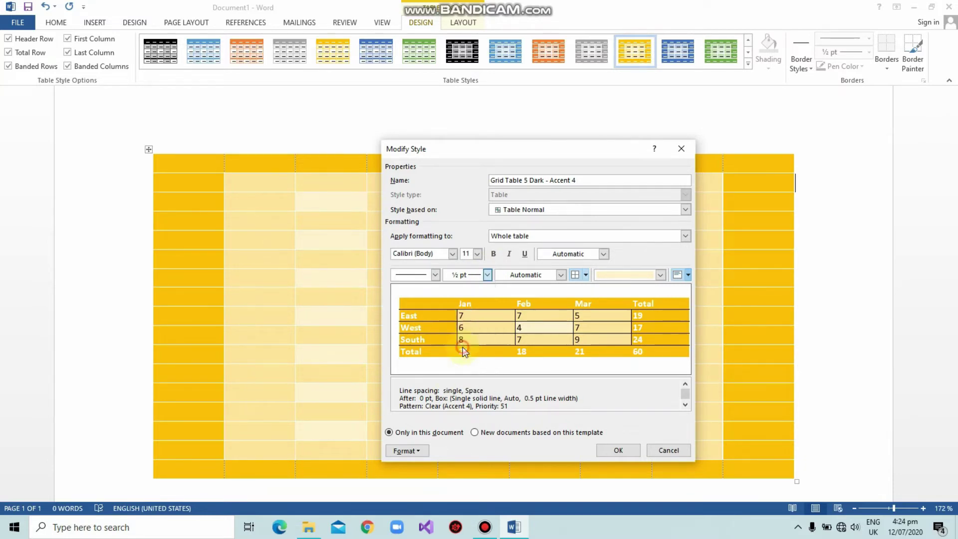
{"action": "left_click", "coordinate": [561, 275]}
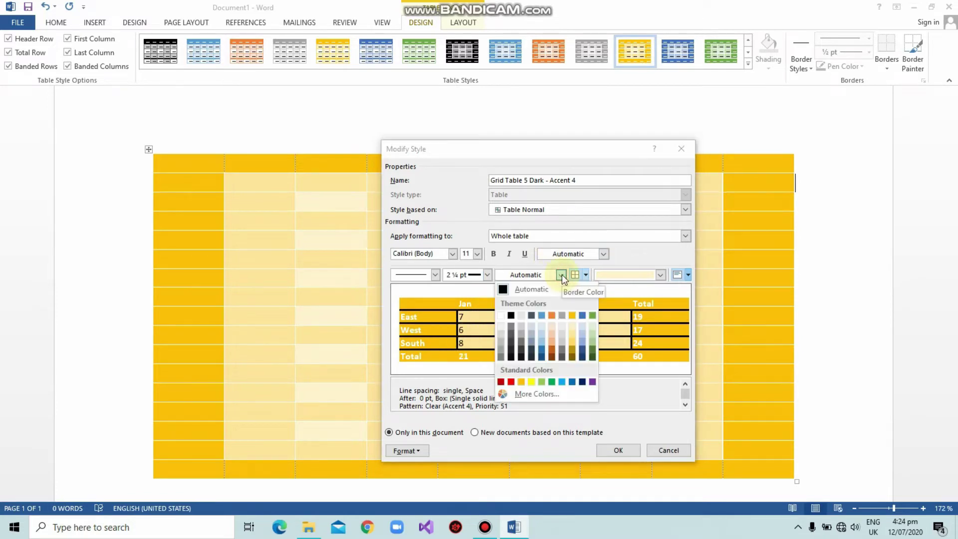
{"action": "left_click", "coordinate": [510, 358]}
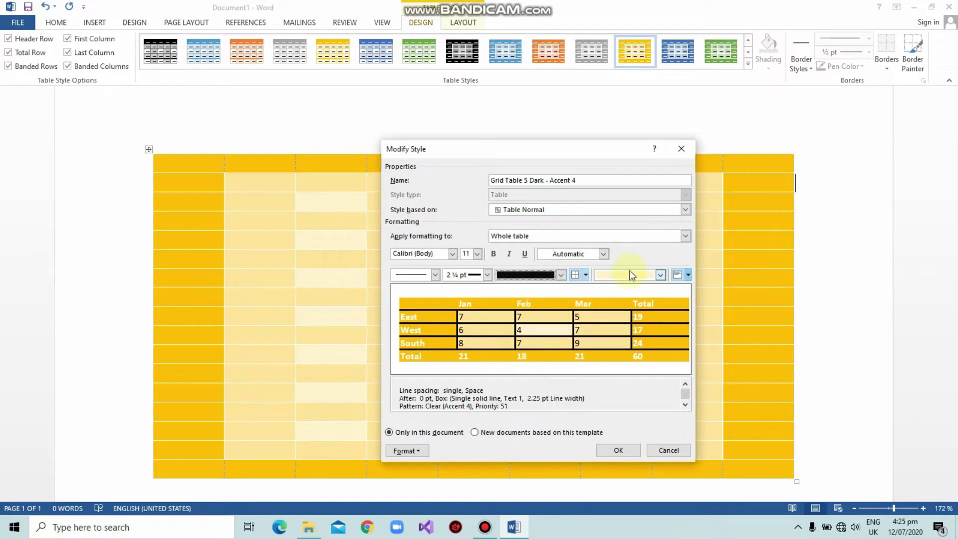
Fill the lighter banded cells with White, Background 1 and save the modified style
{"action": "left_click", "coordinate": [661, 275]}
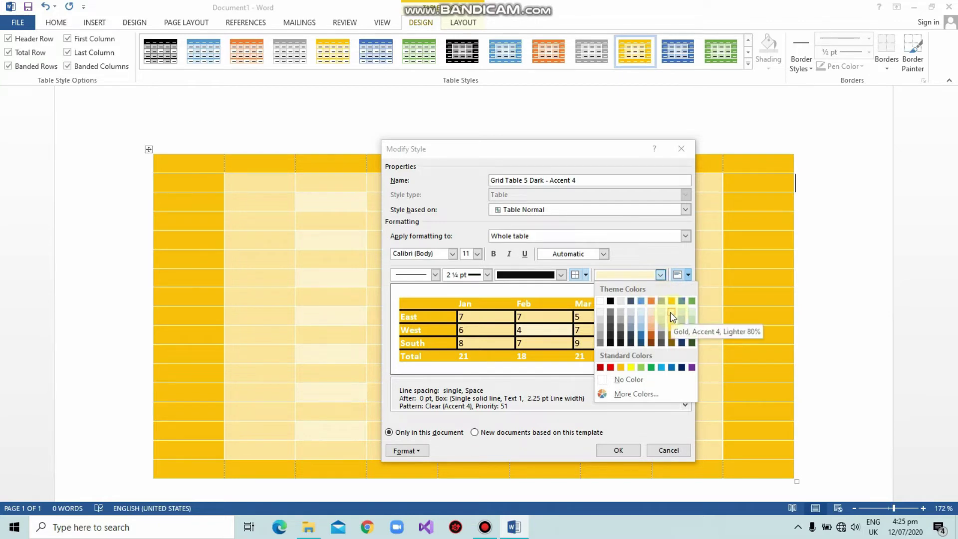
{"action": "left_click", "coordinate": [600, 313]}
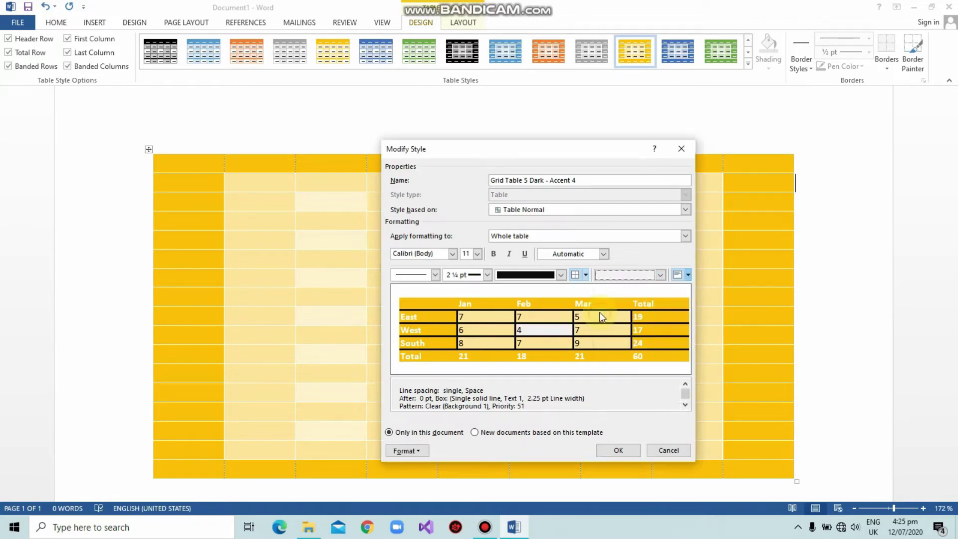
{"action": "left_click", "coordinate": [628, 448]}
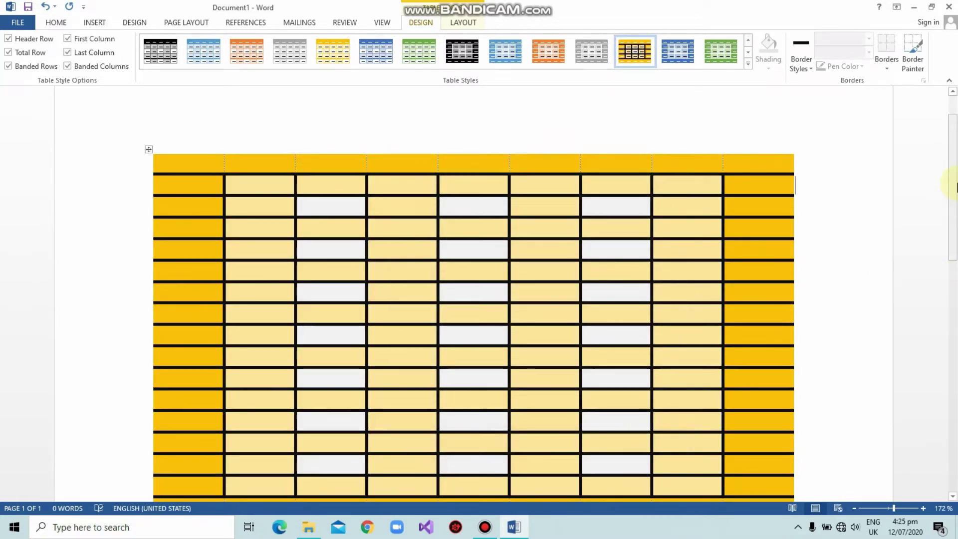
{"action": "left_click_drag", "start_coordinate": [953, 182], "coordinate": [955, 204]}
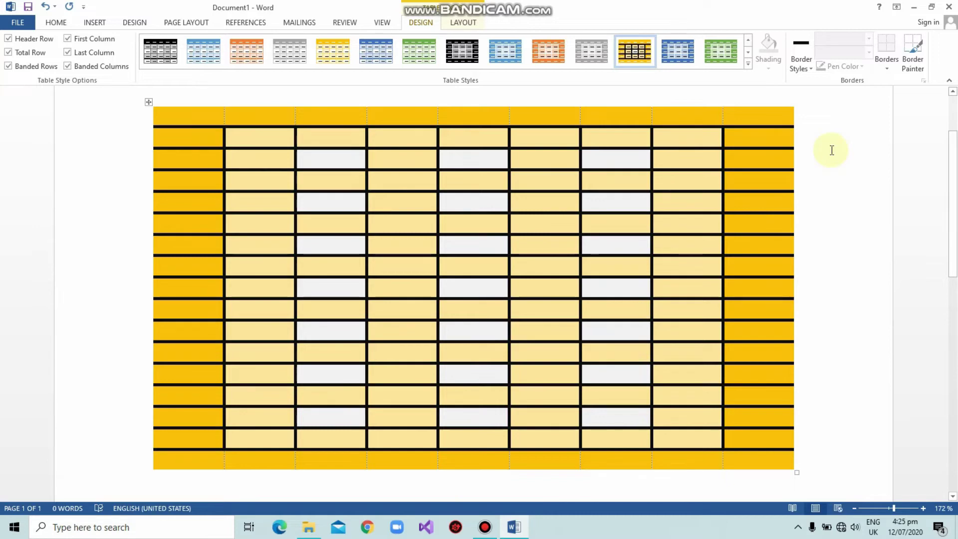
{"action": "left_click", "coordinate": [749, 64]}
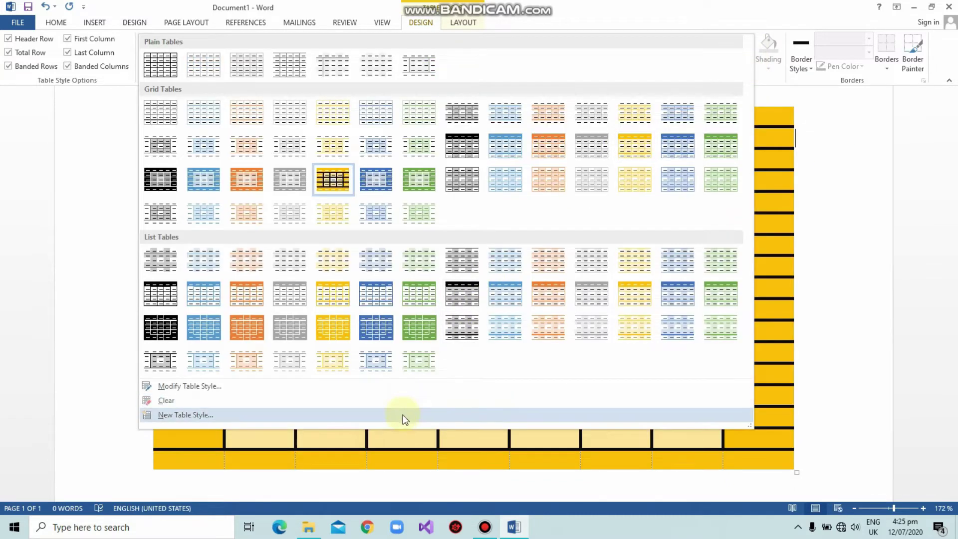
{"action": "left_click", "coordinate": [404, 418]}
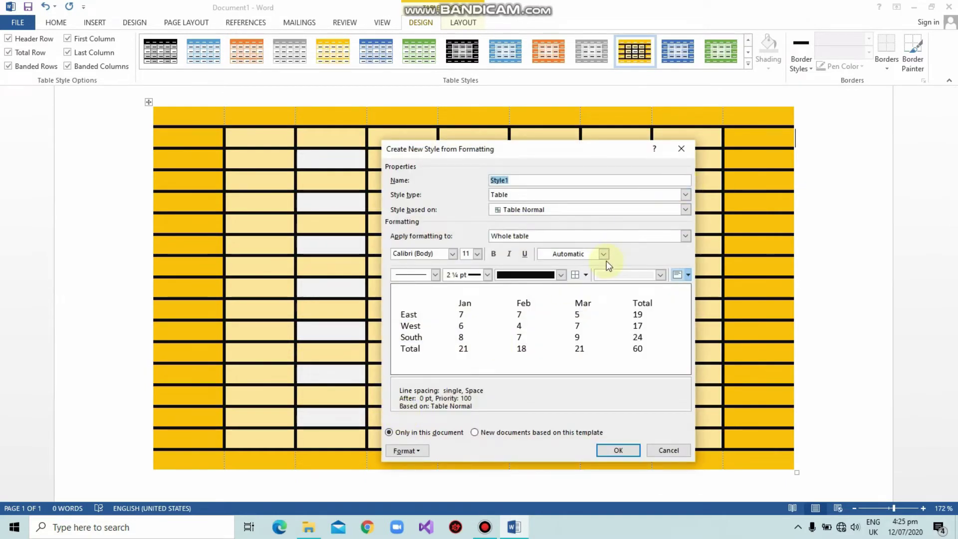
{"action": "left_click", "coordinate": [682, 149]}
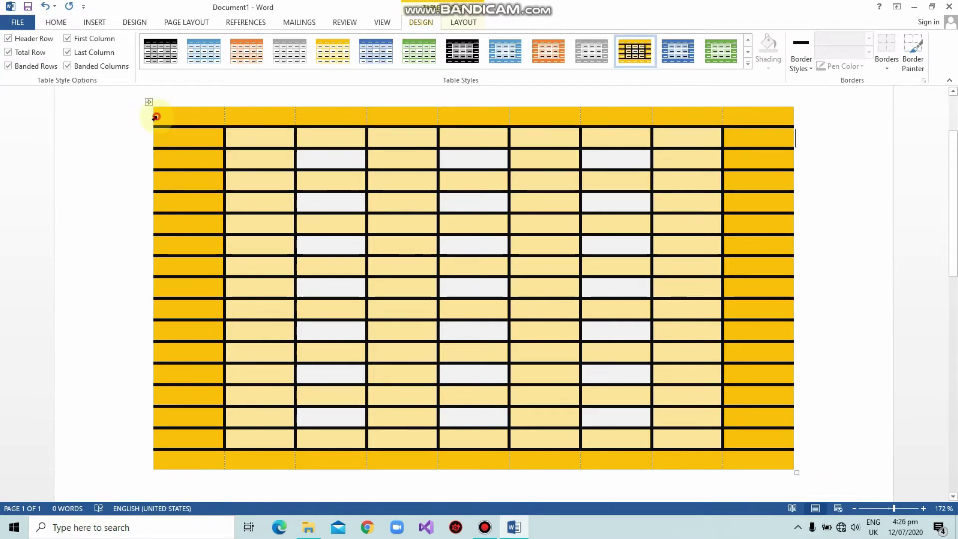
{"action": "left_click", "coordinate": [154, 119]}
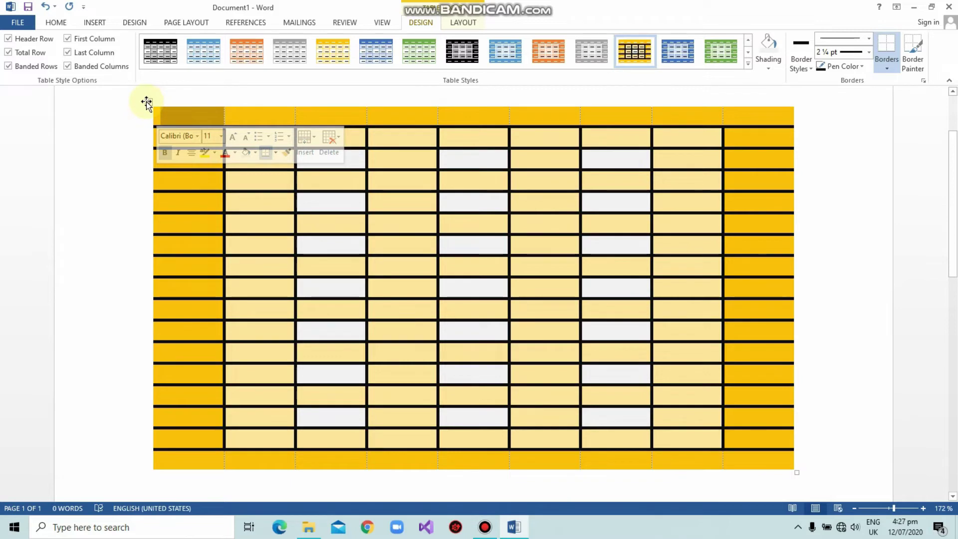
{"action": "left_click", "coordinate": [147, 102]}
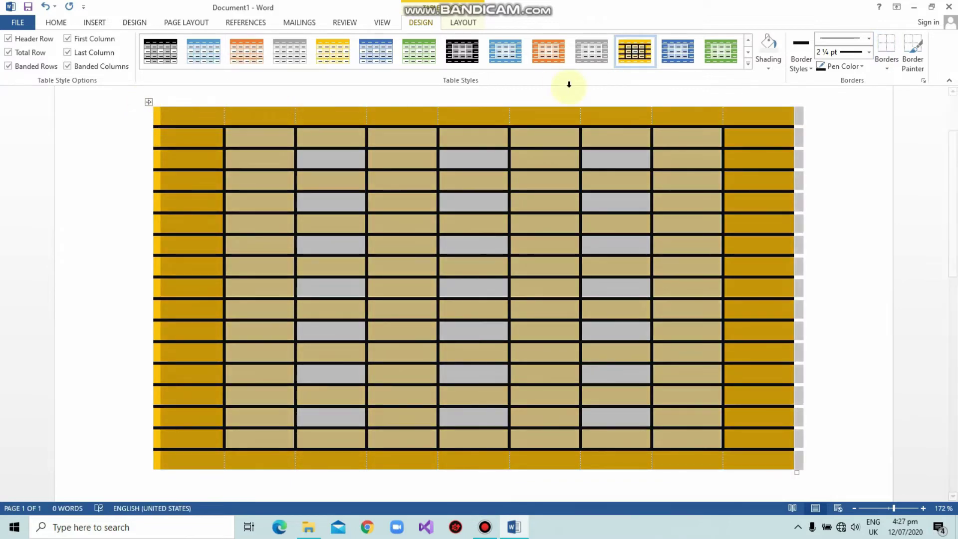
{"action": "left_click", "coordinate": [766, 73]}
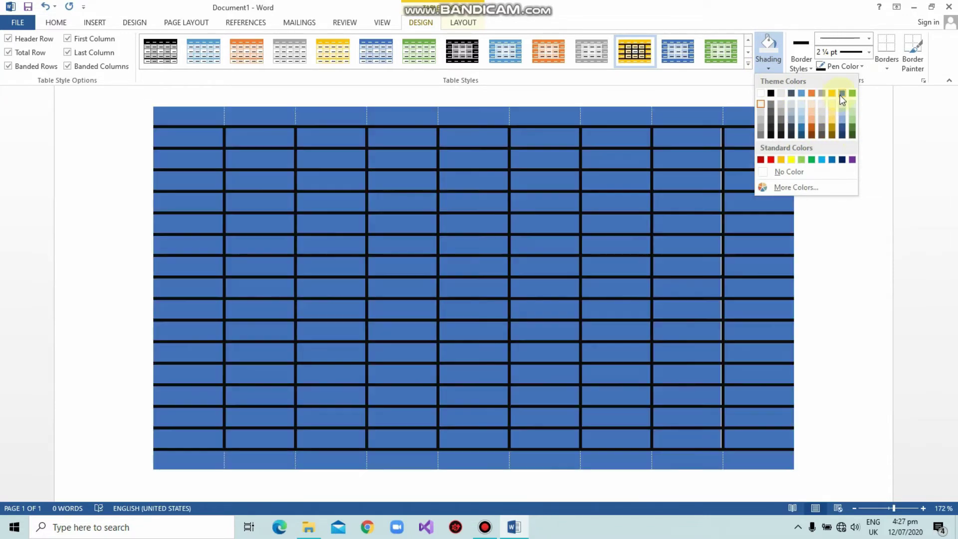
{"action": "left_click", "coordinate": [861, 202]}
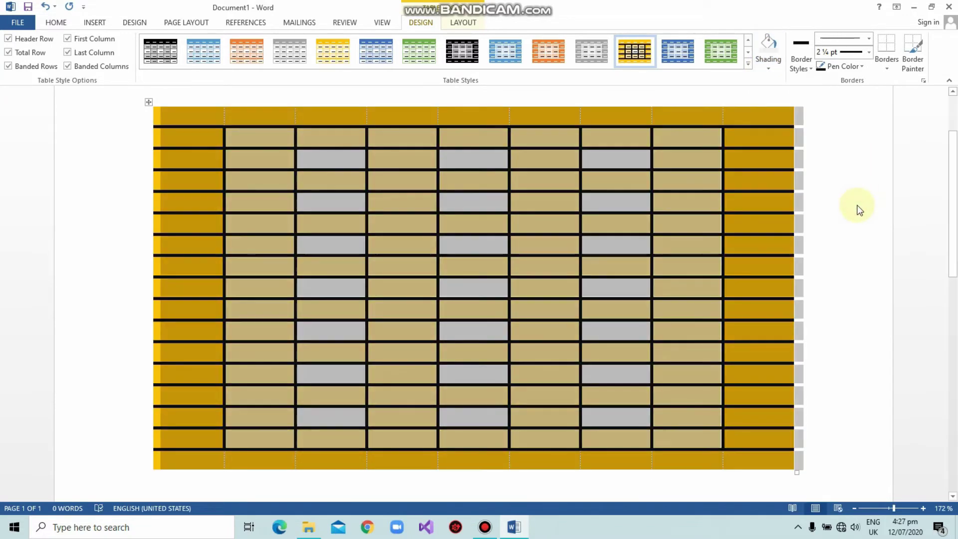
{"action": "left_click", "coordinate": [859, 209]}
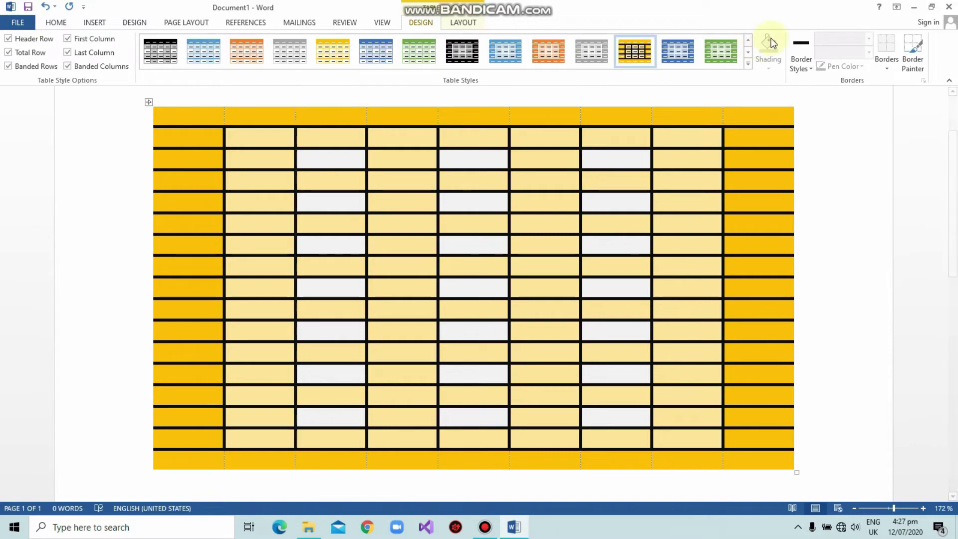
Pick a 1½ pt solid black border and paint the table's top, right, left and bottom edges
{"action": "left_click", "coordinate": [802, 68]}
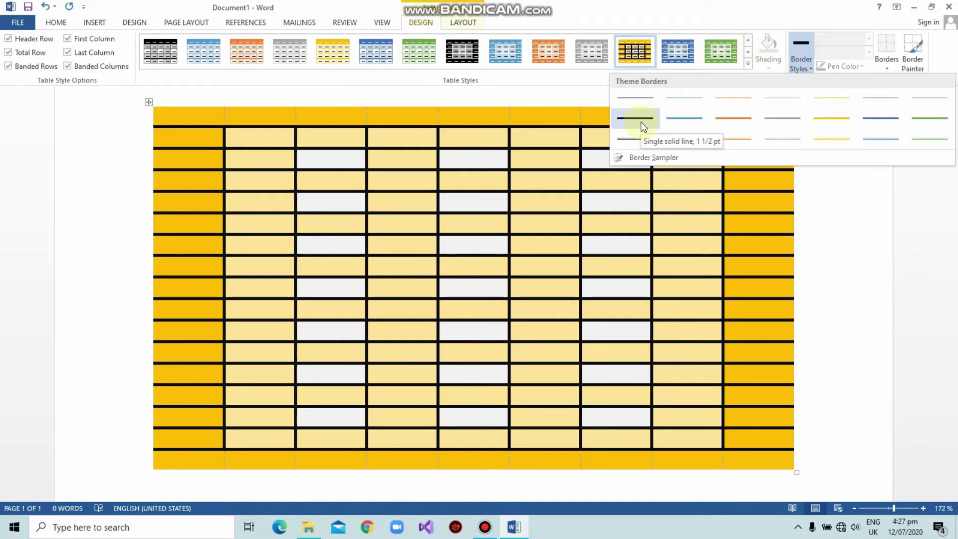
{"action": "left_click", "coordinate": [641, 122]}
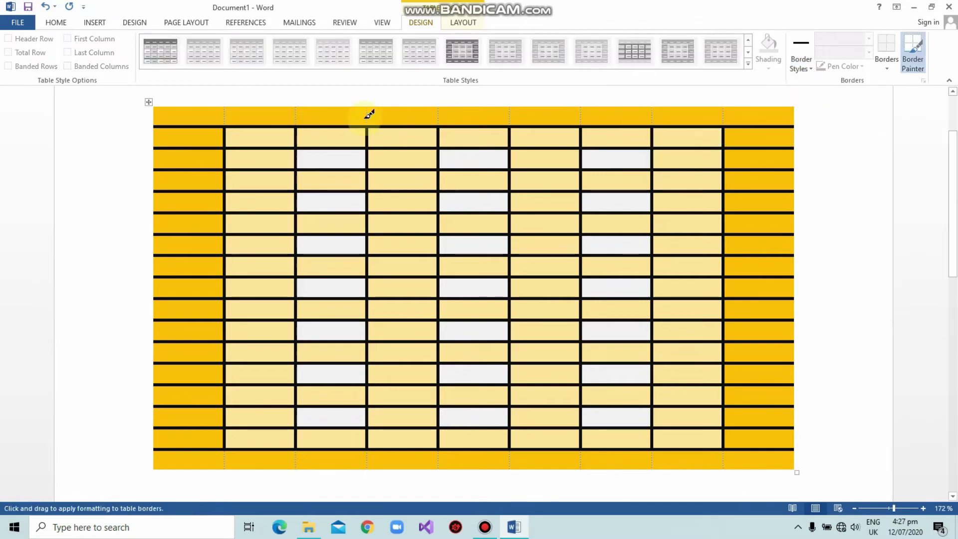
{"action": "mouse_move", "coordinate": [150, 101]}
{"action": "left_mouse_down"}
{"action": "mouse_move", "coordinate": [232, 111]}
{"action": "mouse_move", "coordinate": [780, 106]}
{"action": "left_mouse_up"}
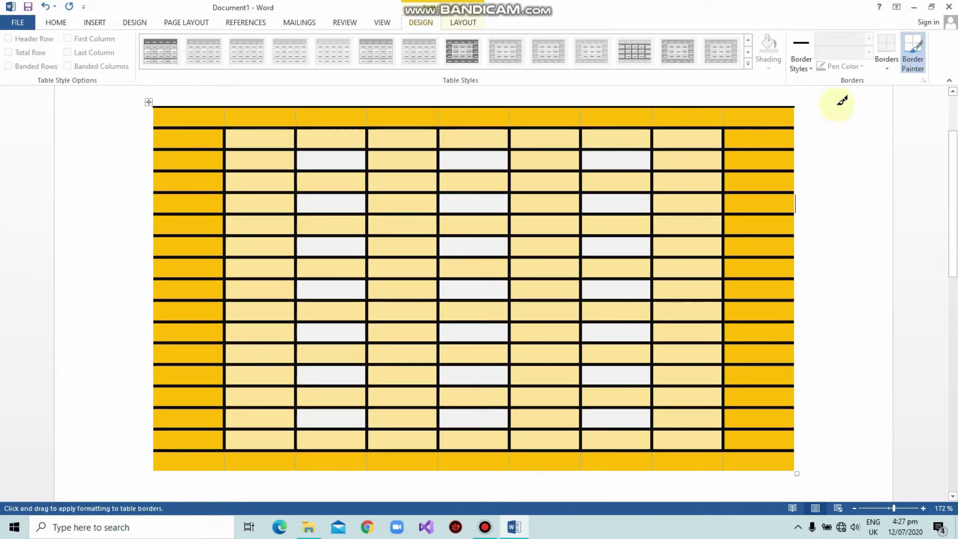
{"action": "left_click_drag", "start_coordinate": [789, 109], "coordinate": [786, 315]}
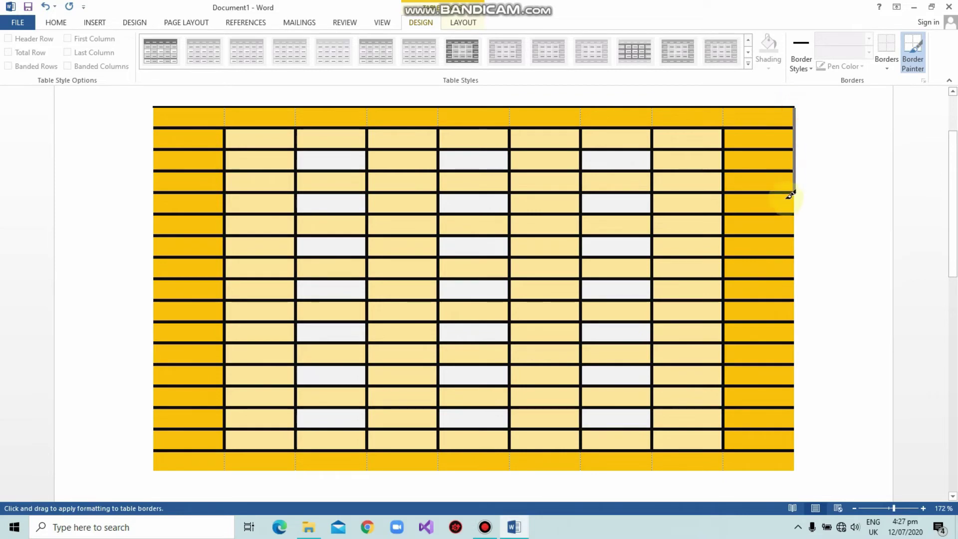
{"action": "left_click_drag", "start_coordinate": [786, 316], "coordinate": [792, 463]}
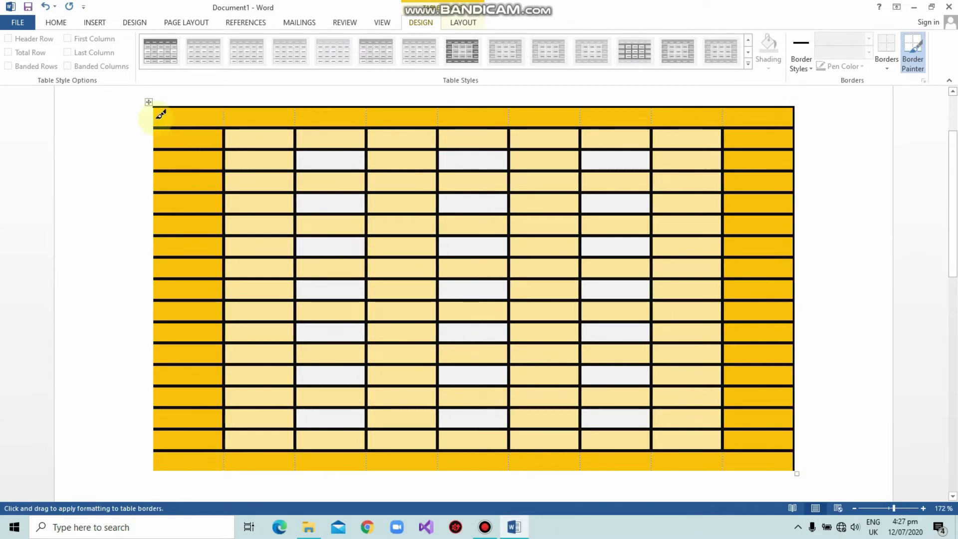
{"action": "mouse_move", "coordinate": [151, 105]}
{"action": "left_mouse_down"}
{"action": "mouse_move", "coordinate": [153, 462]}
{"action": "mouse_move", "coordinate": [779, 458]}
{"action": "left_mouse_up"}
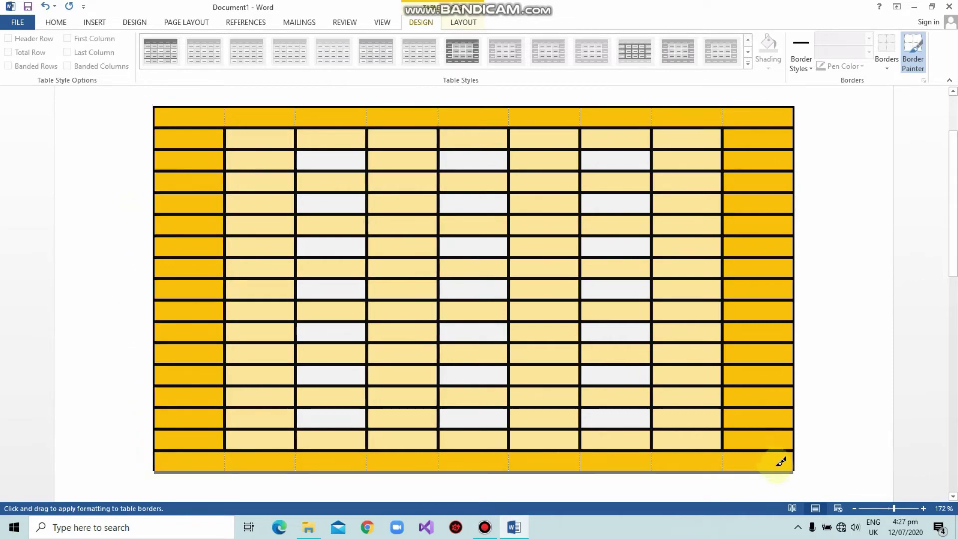
{"action": "mouse_move", "coordinate": [145, 117]}
{"action": "left_mouse_down"}
{"action": "mouse_move", "coordinate": [139, 306]}
{"action": "mouse_move", "coordinate": [207, 456]}
{"action": "left_mouse_up"}
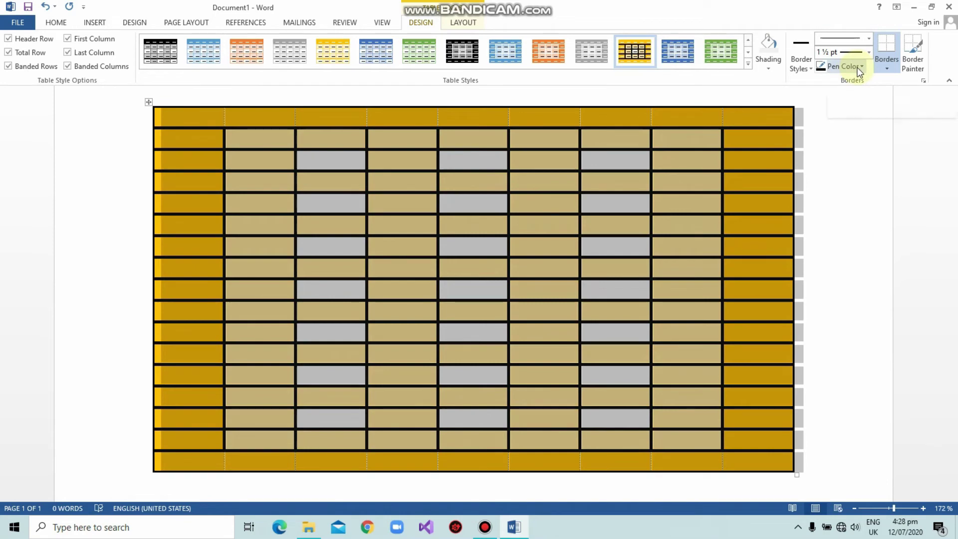
Paint the table's right edge with a light gold pen, then undo it
{"action": "left_click", "coordinate": [862, 69]}
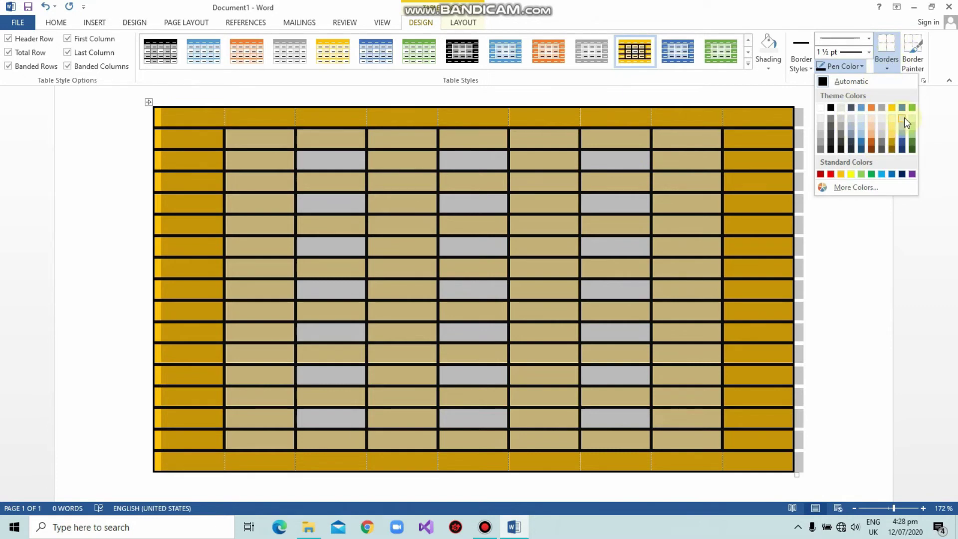
{"action": "left_click", "coordinate": [905, 119]}
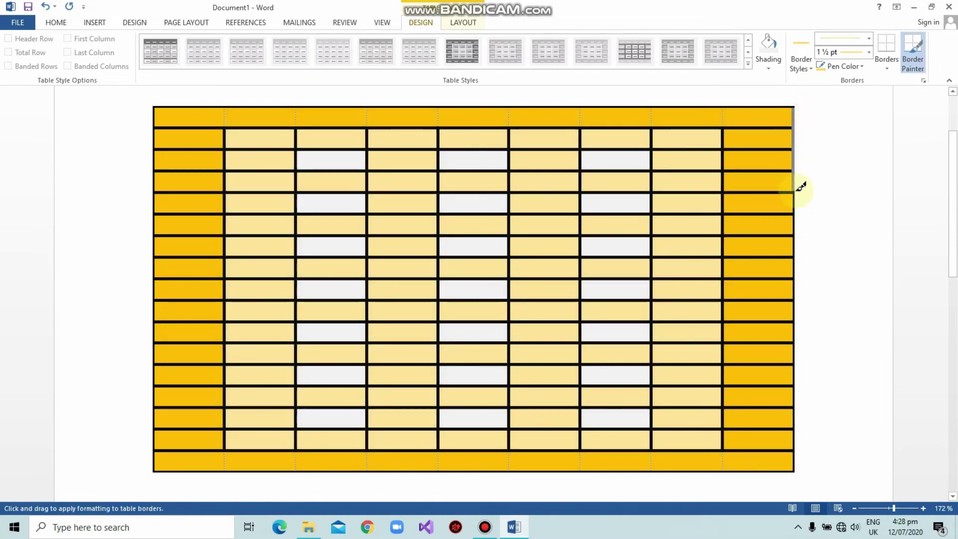
{"action": "left_click_drag", "start_coordinate": [808, 119], "coordinate": [796, 467]}
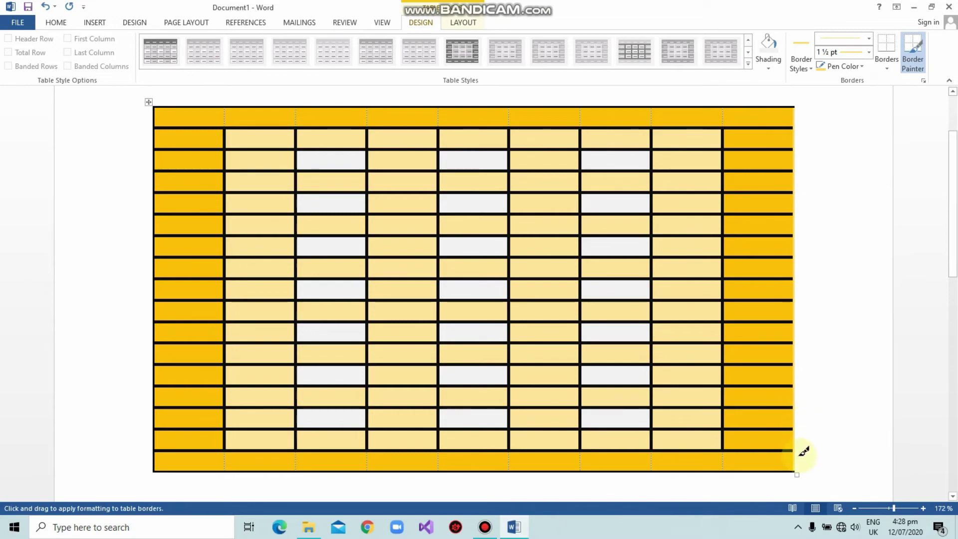
{"action": "key", "text": "ctrl+z"}
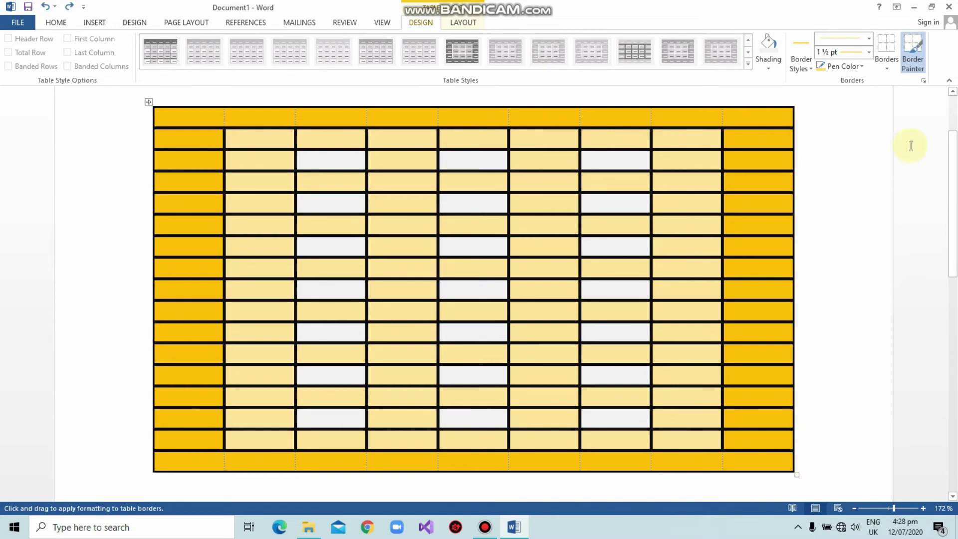
Set the border pen weight to 2¼ pt
{"action": "left_click", "coordinate": [869, 52]}
{"action": "left_click", "coordinate": [845, 148]}
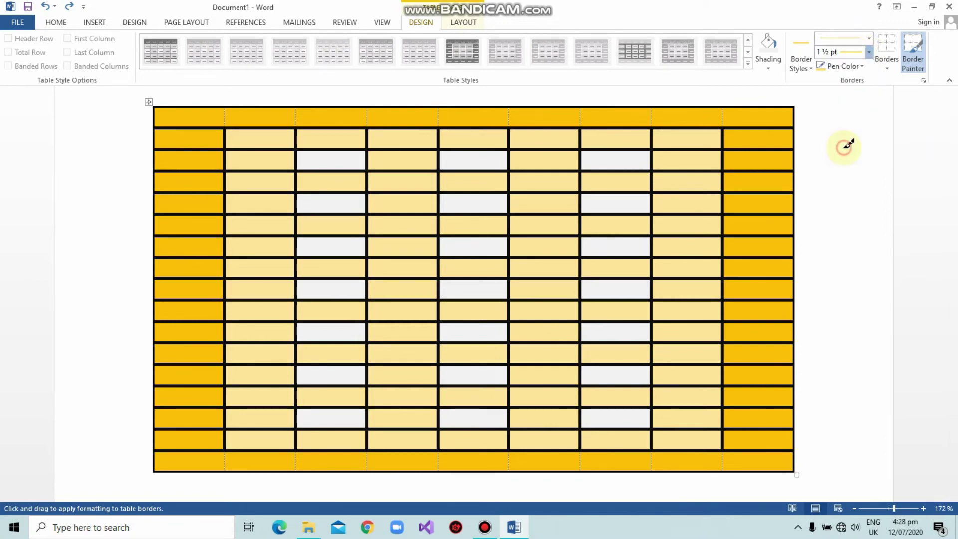
{"action": "left_click", "coordinate": [894, 69]}
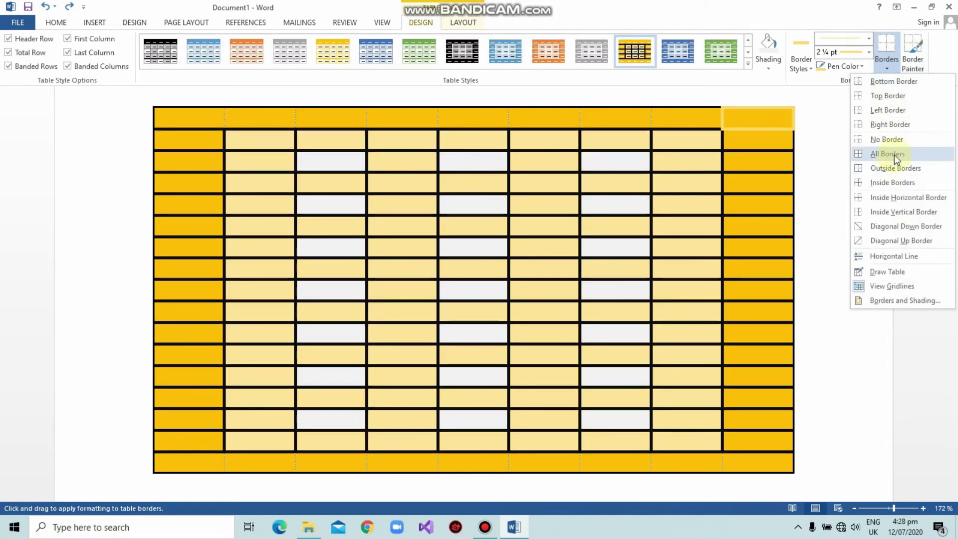
Switch the pen colour to black and give the top-right cell 2¼ pt All Borders
{"action": "left_click", "coordinate": [895, 155]}
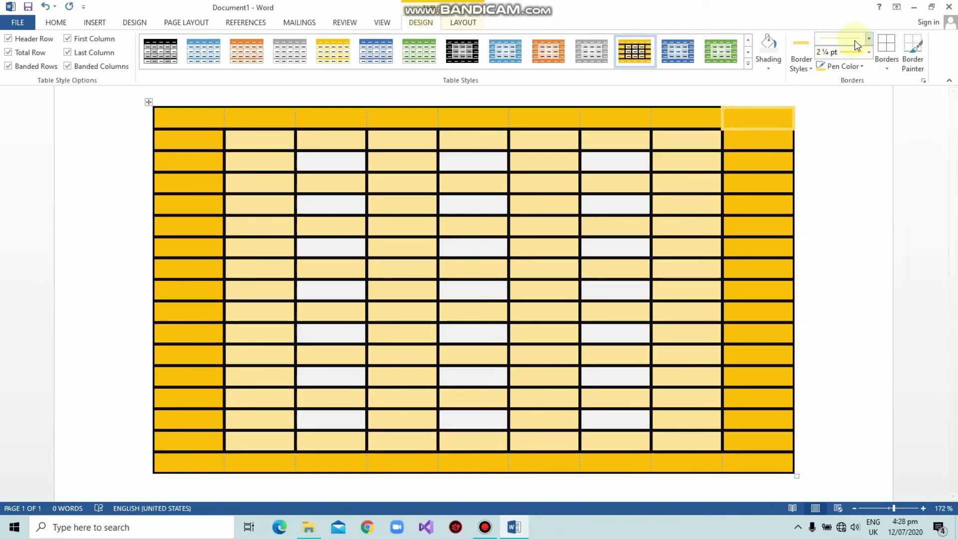
{"action": "left_click", "coordinate": [822, 66]}
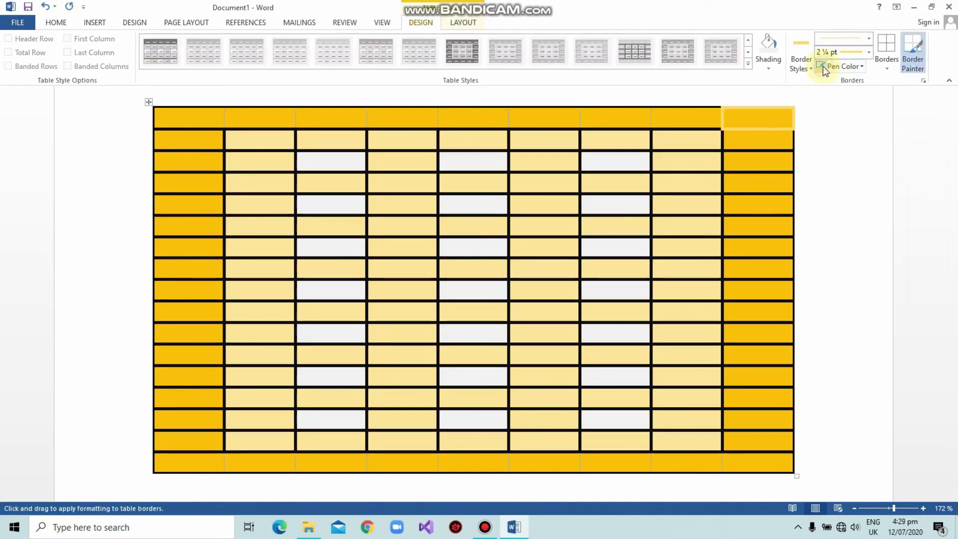
{"action": "left_click", "coordinate": [862, 66]}
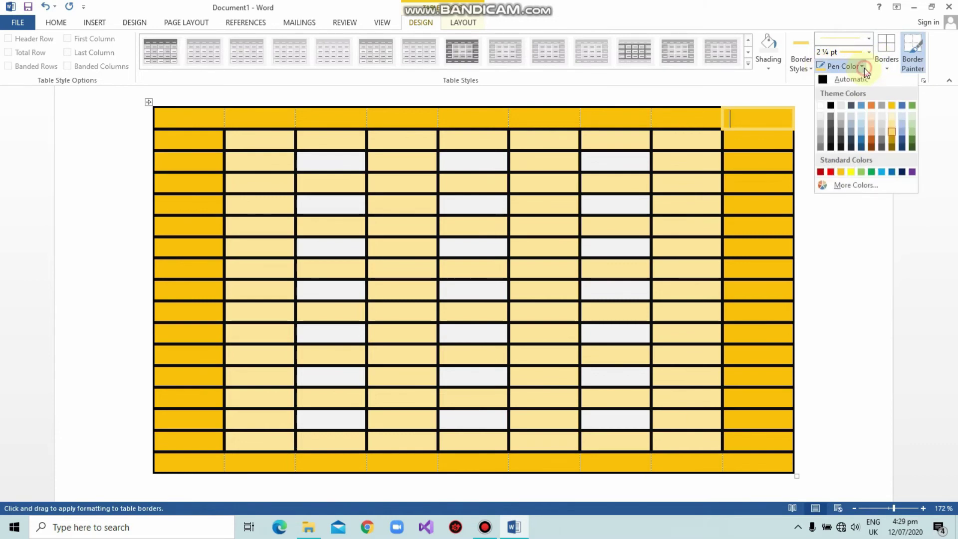
{"action": "left_click", "coordinate": [831, 107]}
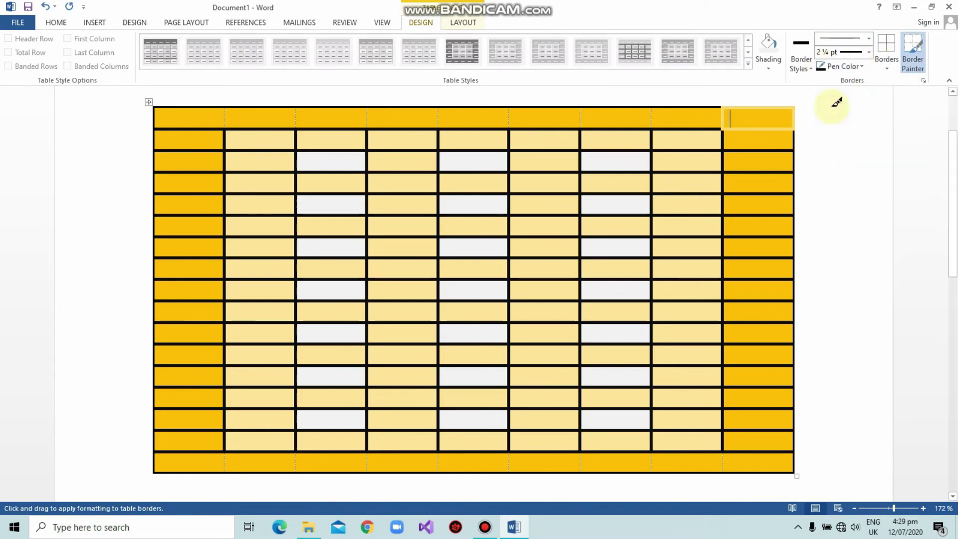
{"action": "left_click", "coordinate": [885, 67]}
{"action": "left_click", "coordinate": [890, 154]}
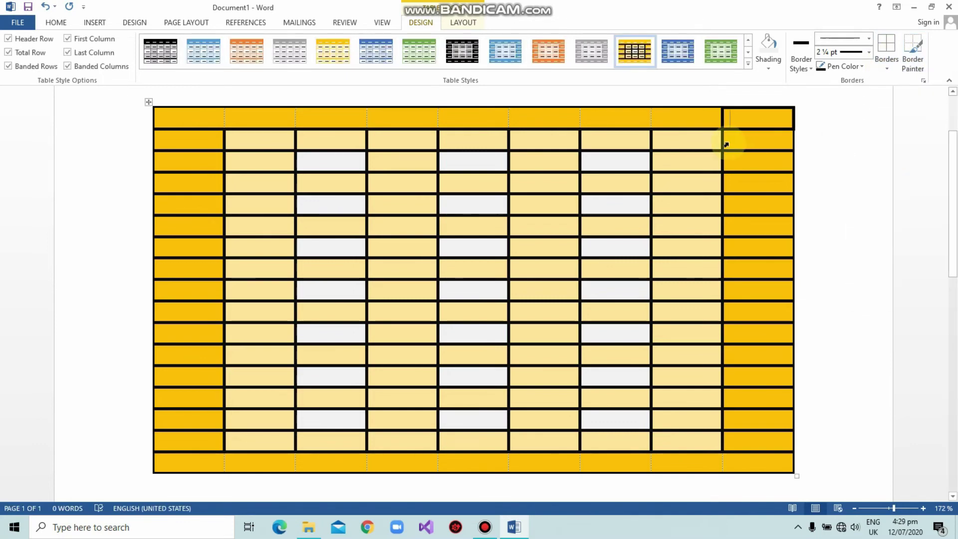
{"action": "left_click", "coordinate": [149, 103]}
Apply All Borders to the entire selected table, then click away to deselect it
{"action": "left_click", "coordinate": [886, 63]}
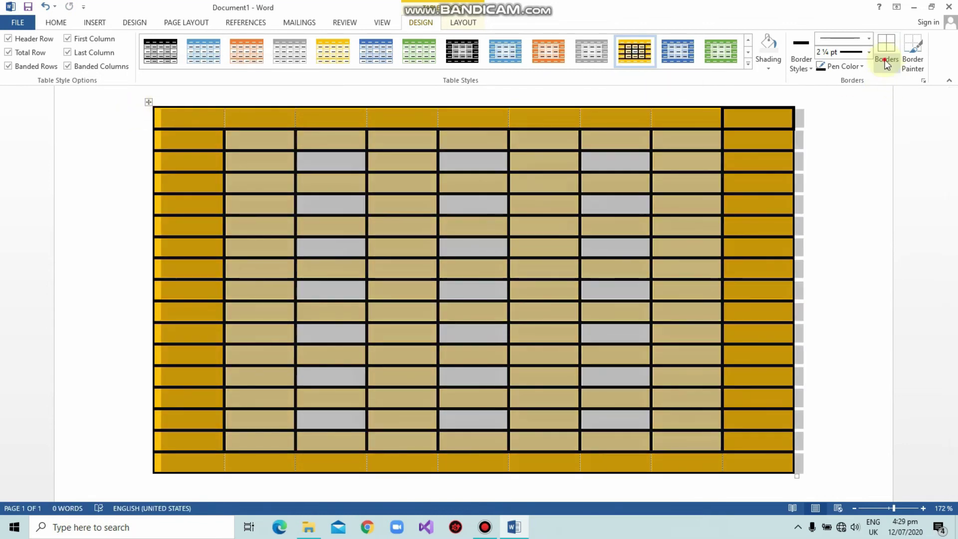
{"action": "left_click", "coordinate": [886, 63]}
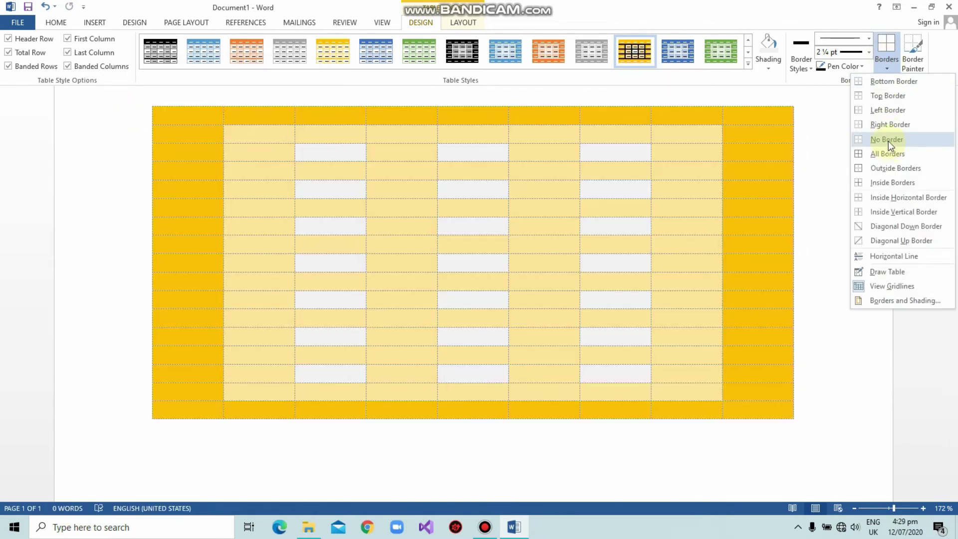
{"action": "left_click", "coordinate": [883, 153]}
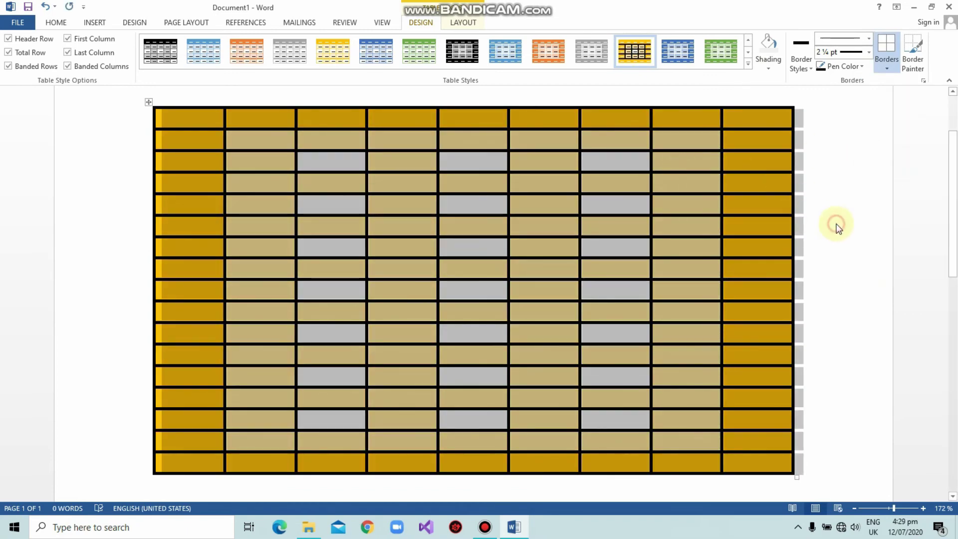
{"action": "left_click", "coordinate": [838, 228]}
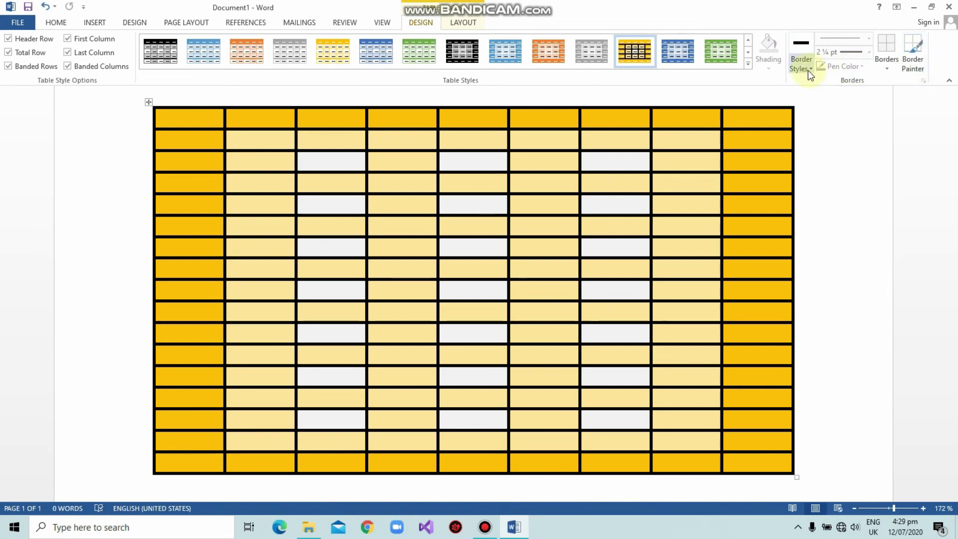
{"action": "left_click", "coordinate": [809, 70]}
{"action": "left_click", "coordinate": [912, 65]}
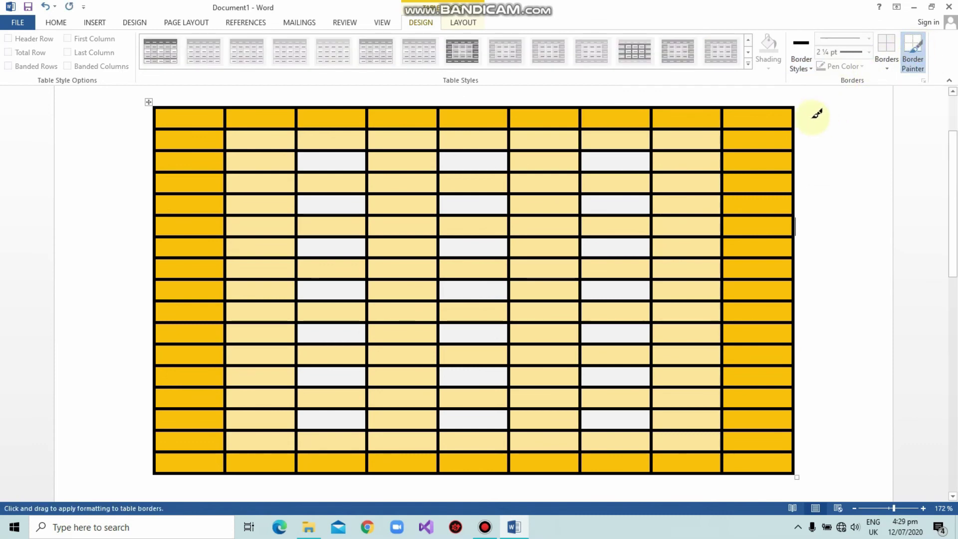
{"action": "left_click_drag", "start_coordinate": [795, 183], "coordinate": [795, 341]}
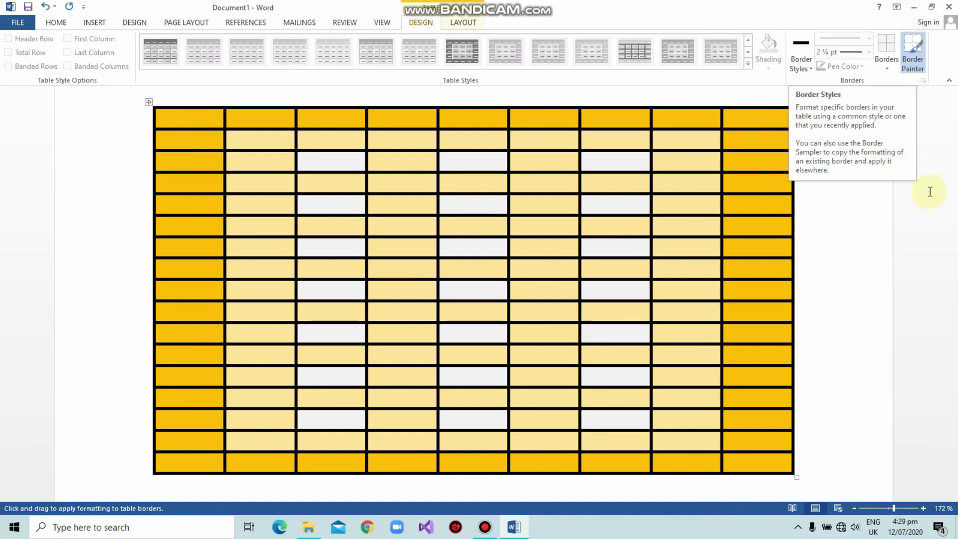
{"action": "left_click", "coordinate": [954, 206]}
{"action": "left_click_drag", "start_coordinate": [955, 232], "coordinate": [952, 202]}
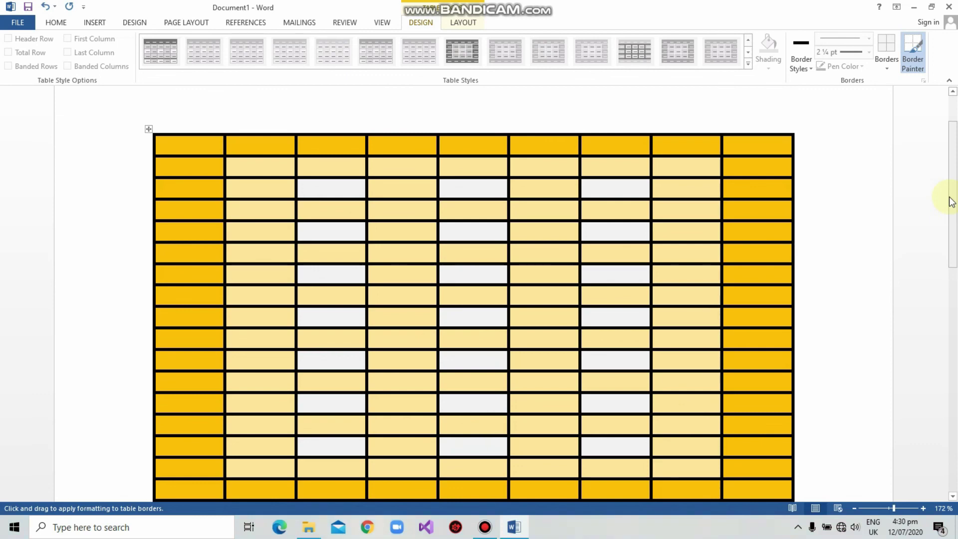
Show the Table Tools Layout options, where cell height reads 0.28 cm
{"action": "left_click", "coordinate": [461, 23]}
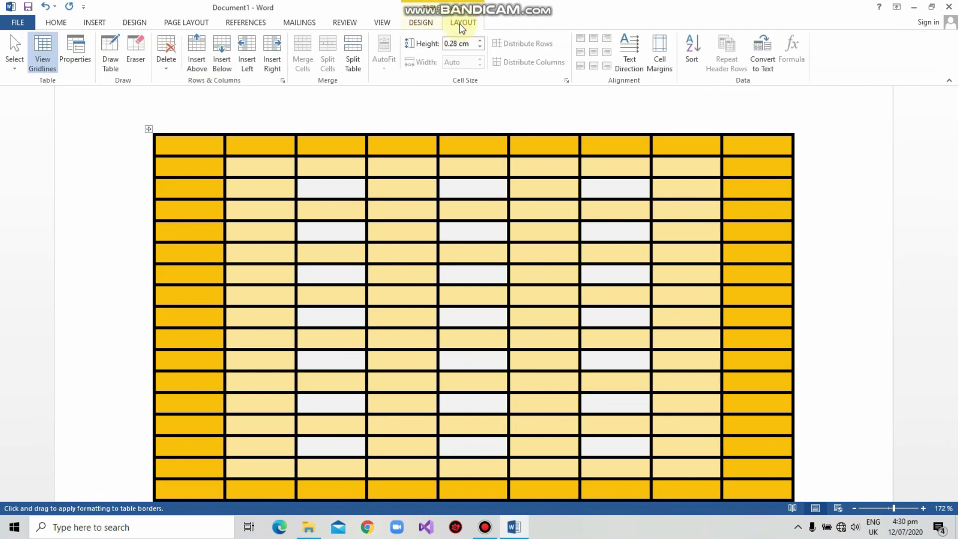